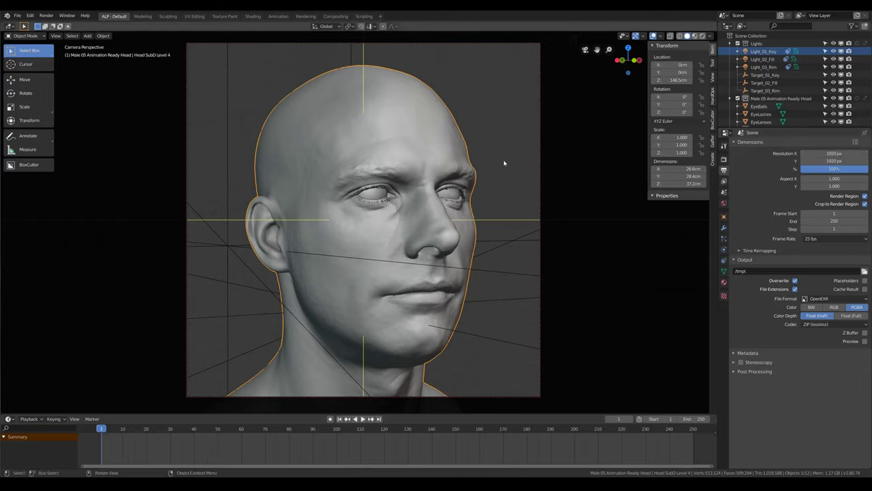
# Deselect the head, apply the normal-colored matcap, then switch the viewport to Rendered shading.
pyautogui.hotkey('alt', 'a')
pyautogui.click(711, 35)
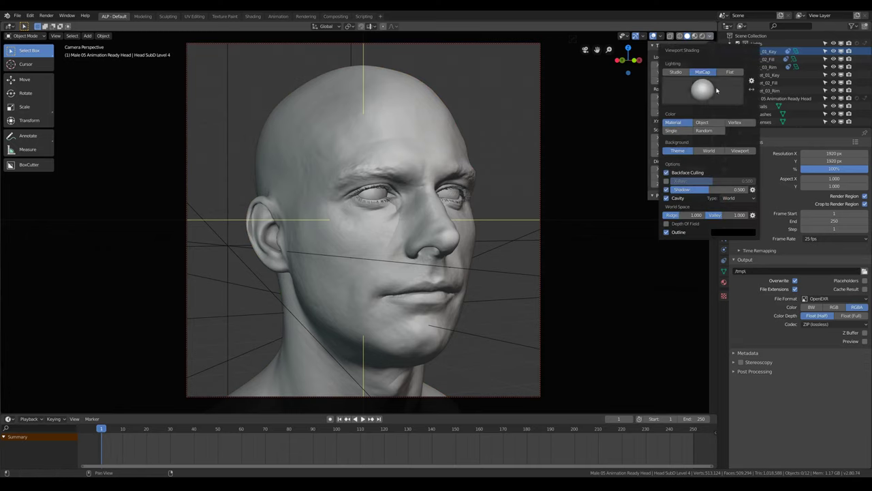
pyautogui.click(703, 90)
pyautogui.click(708, 119)
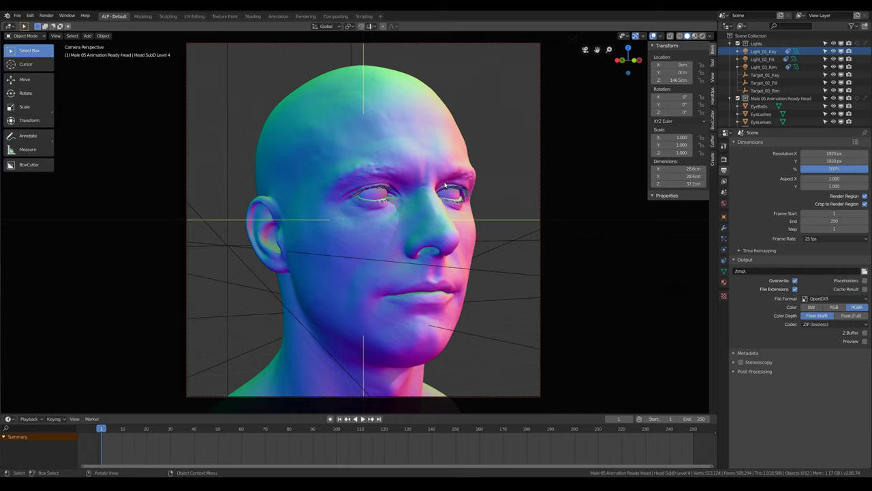
pyautogui.press('z')
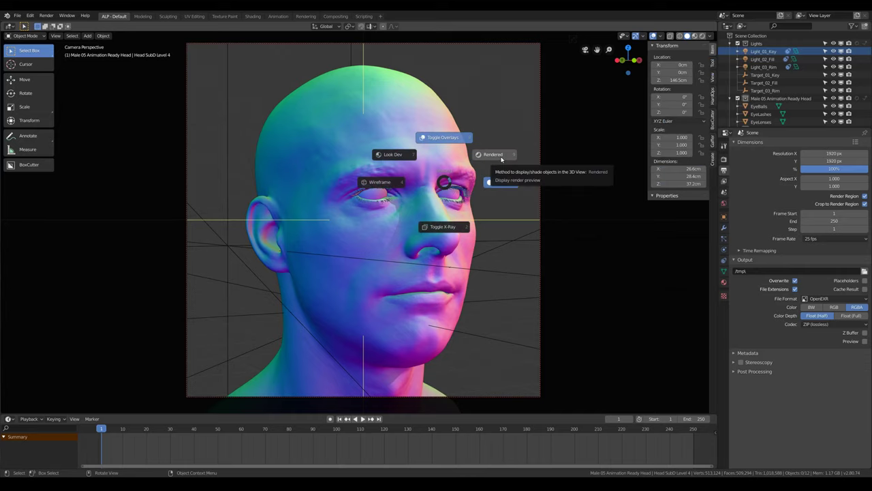
pyautogui.click(501, 159)
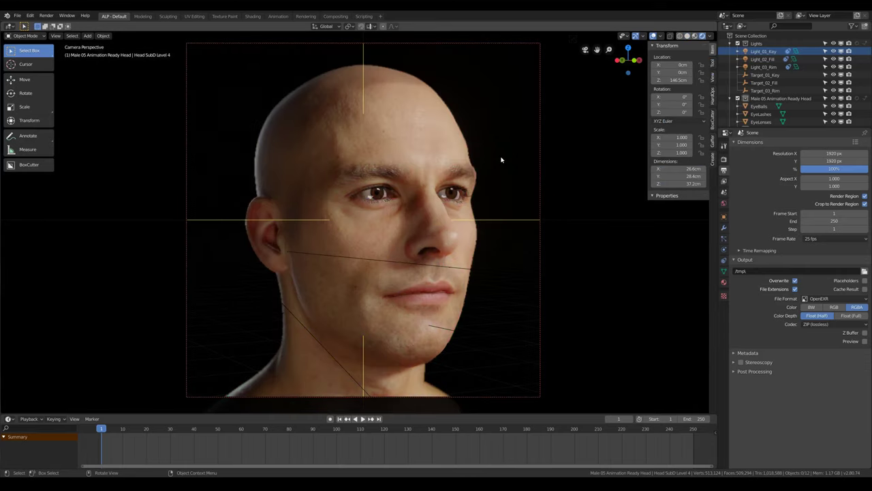
# Hide the viewport overlays, then test moving Light_01_Key vertically and sideways before cancelling.
pyautogui.press('z')
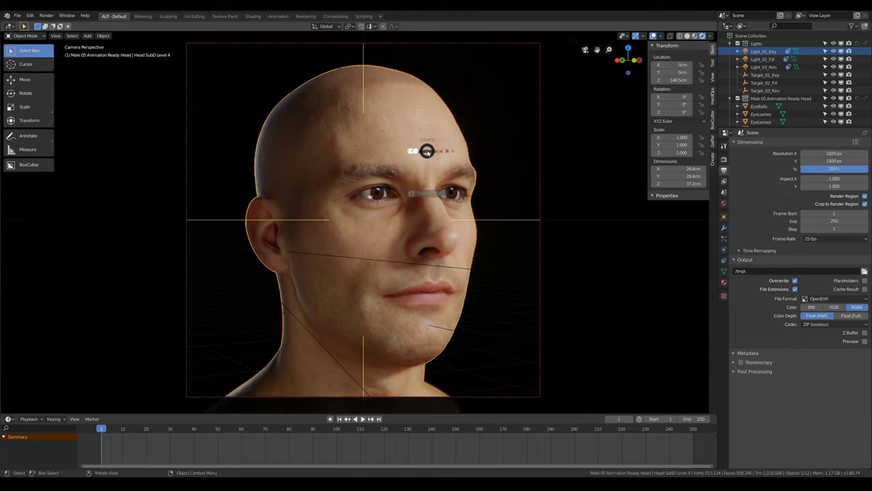
pyautogui.click(434, 102)
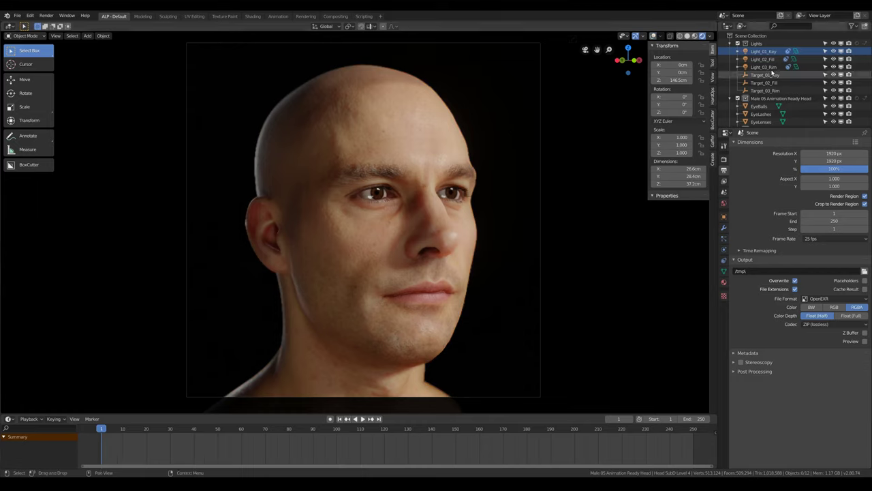
pyautogui.click(763, 51)
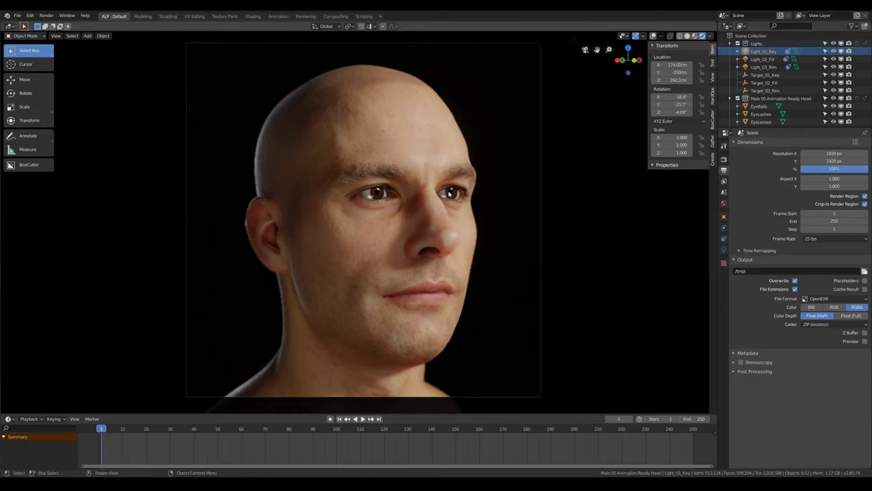
pyautogui.press('g')
pyautogui.press('z')
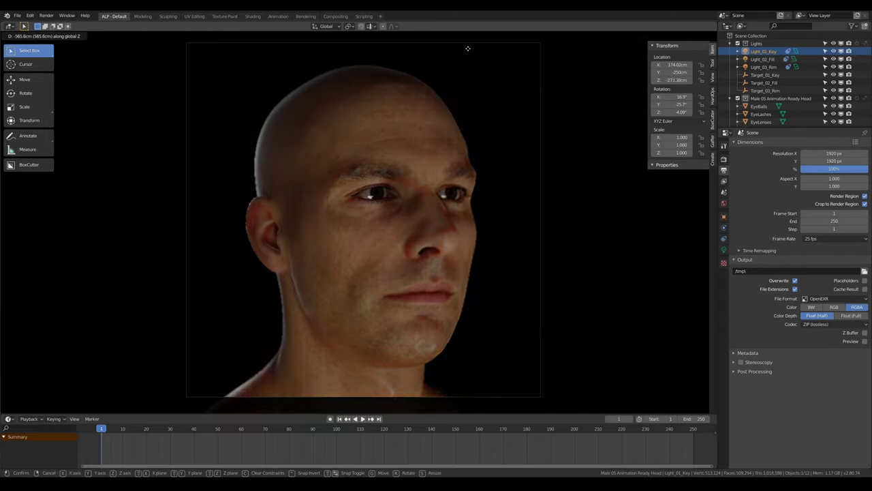
pyautogui.press('x')
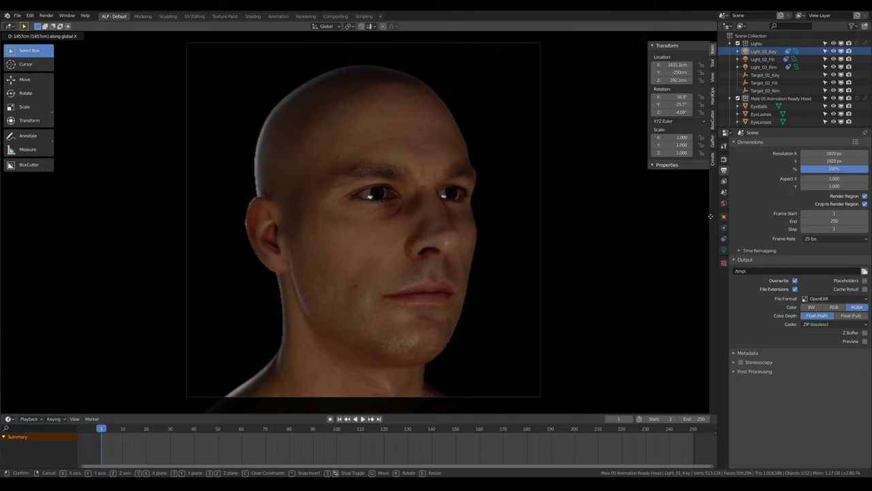
pyautogui.rightClick(77, 212)
# Slide the key light along X, undo it, then try again and cancel.
pyautogui.press('g')
pyautogui.press('x')
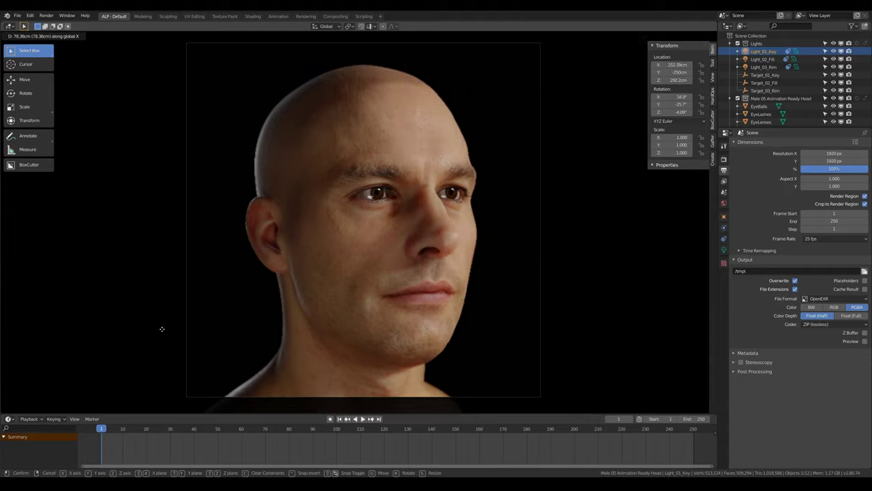
pyautogui.click(659, 347)
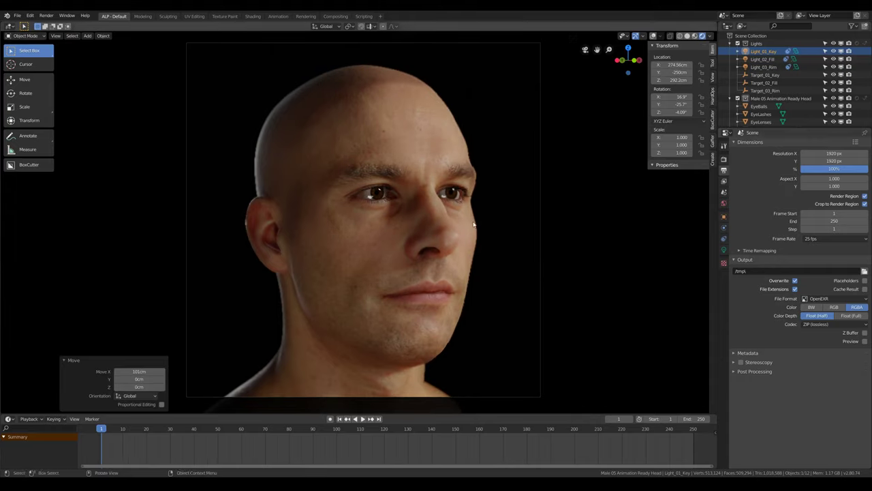
pyautogui.press('ctrl')
pyautogui.hotkey('ctrl', 'z')
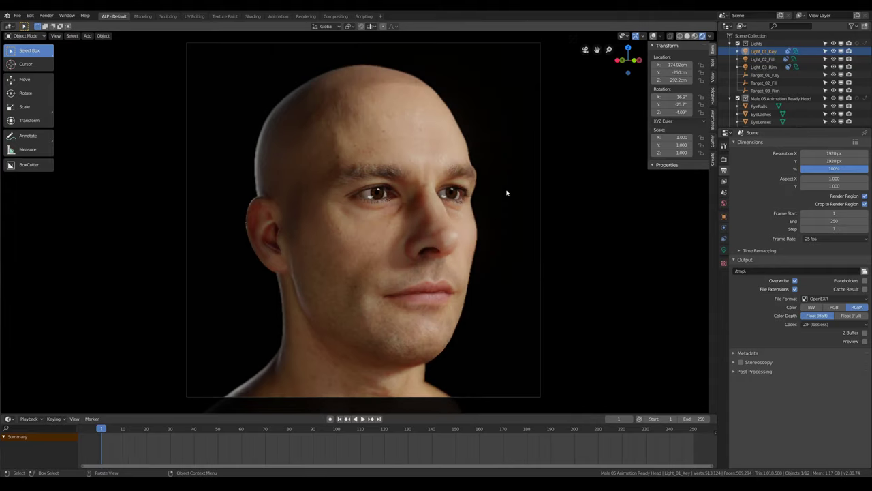
pyautogui.press('g')
pyautogui.press('x')
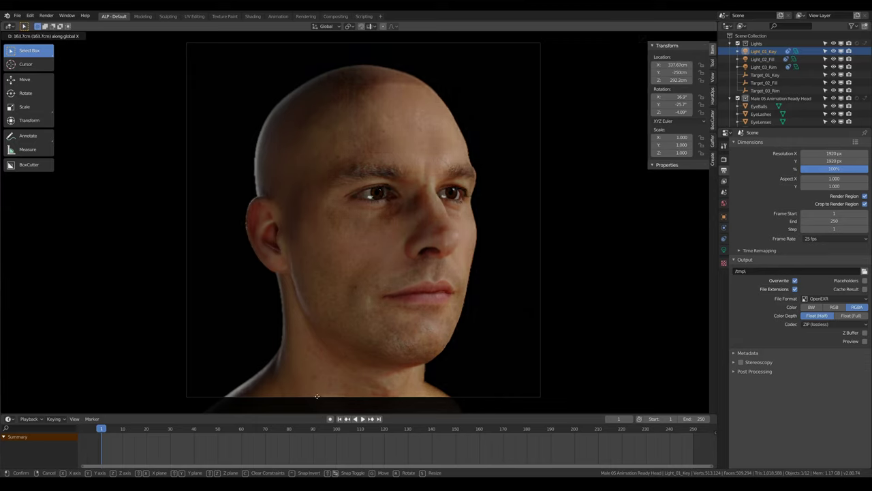
pyautogui.press('Escape')
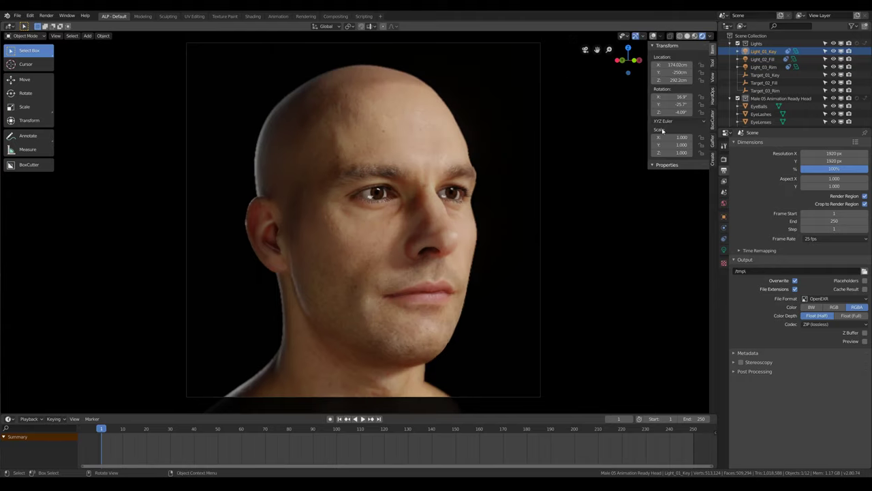
pyautogui.click(763, 59)
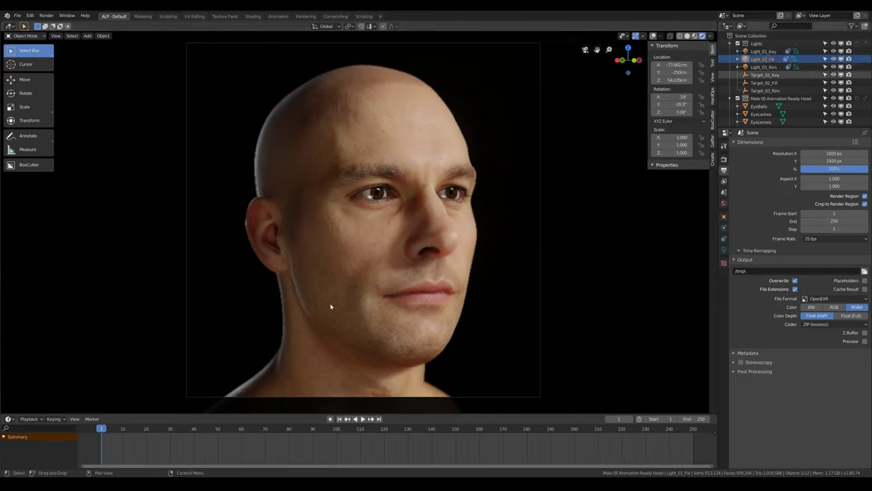
pyautogui.press('g')
pyautogui.hotkey('shift', 'y')
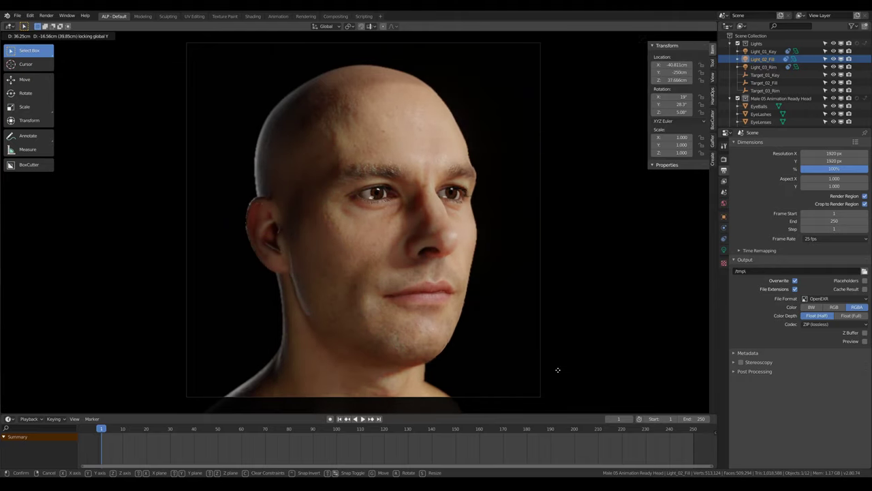
pyautogui.click(524, 327)
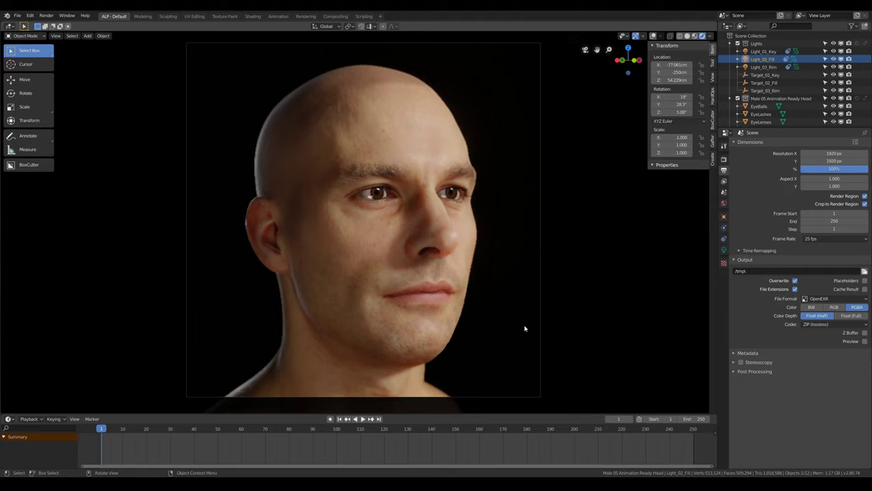
pyautogui.press('g')
pyautogui.press('x')
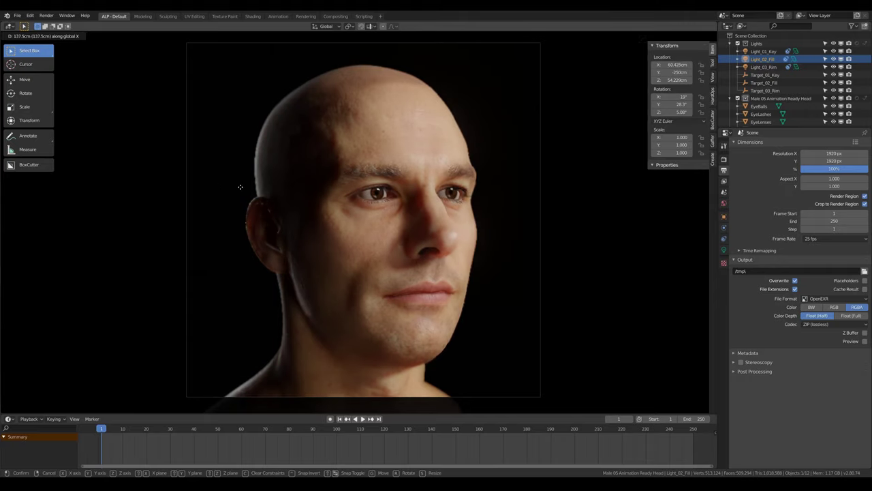
pyautogui.press('Escape')
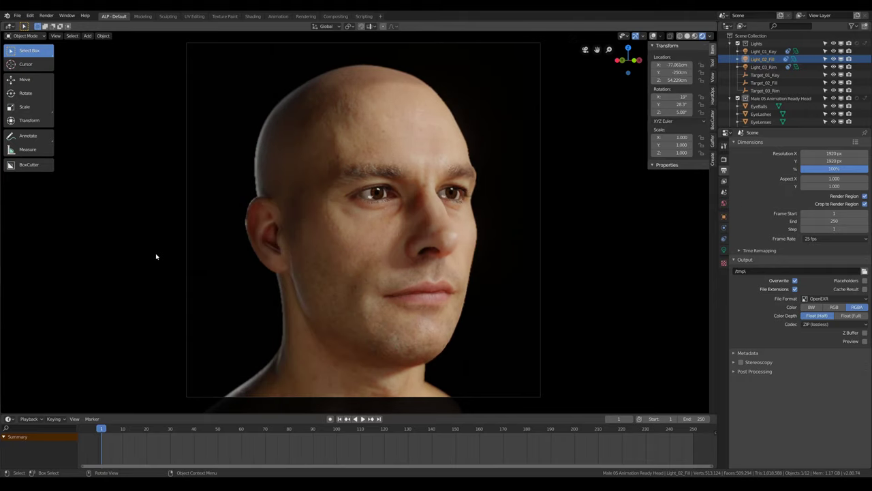
pyautogui.press('g')
pyautogui.press('z')
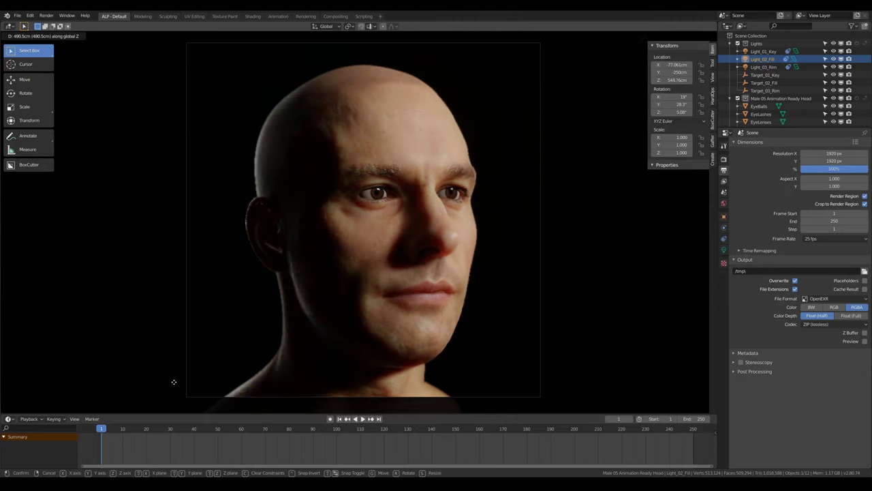
pyautogui.click(204, 265)
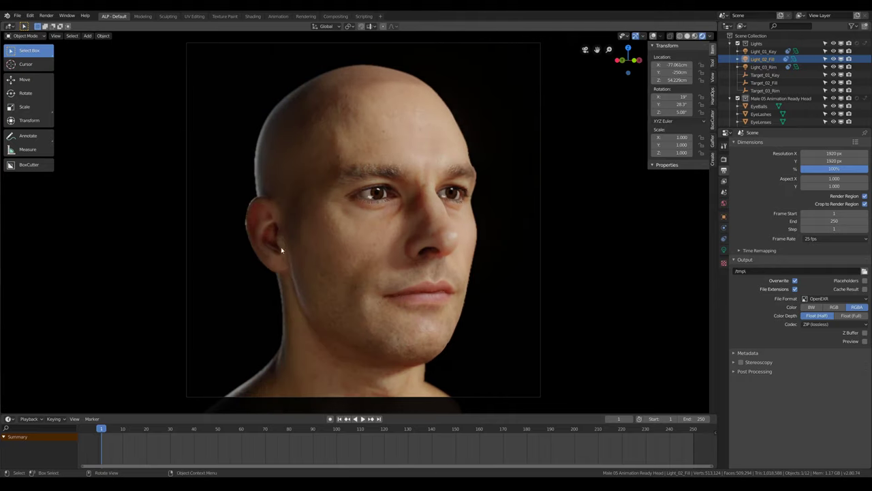
# Move Light_03_Rim along X and Z, settling it at X 90.635 cm, Z 193.14 cm.
pyautogui.click(763, 67)
pyautogui.press('g')
pyautogui.press('x')
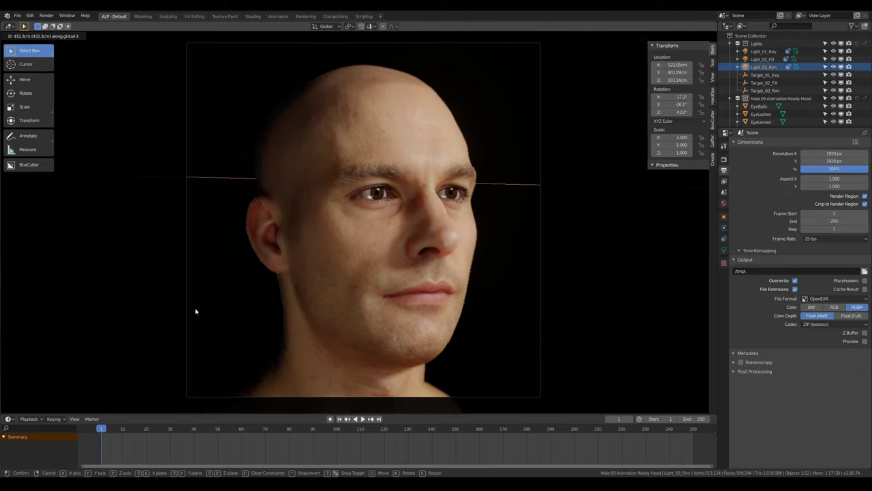
pyautogui.press('z')
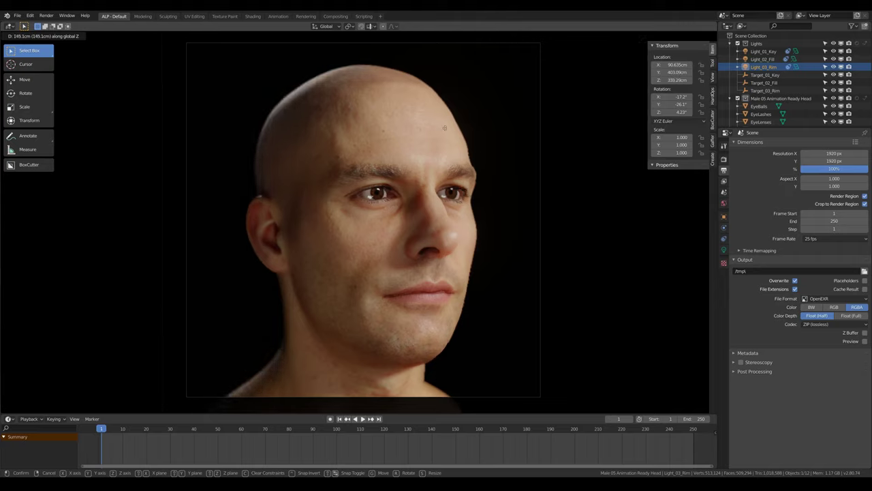
pyautogui.click(500, 401)
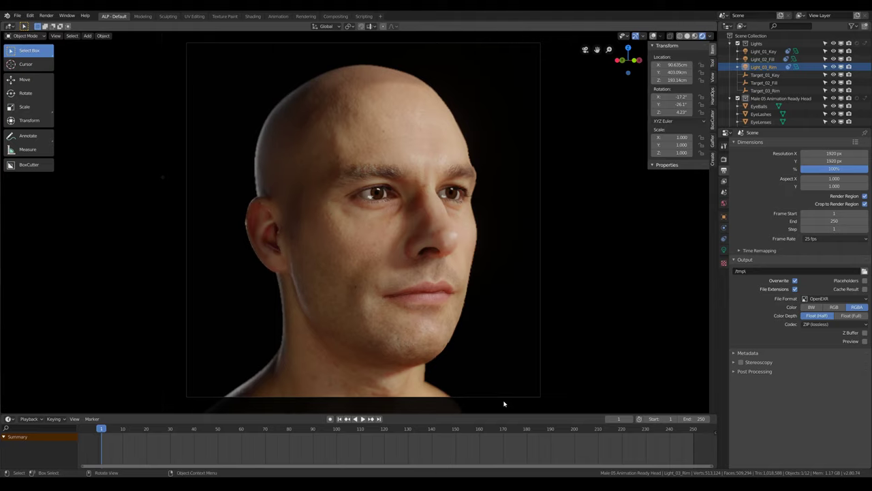
# Select Light_02_Fill and tint its colour pale blue.
pyautogui.click(764, 58)
pyautogui.click(764, 51)
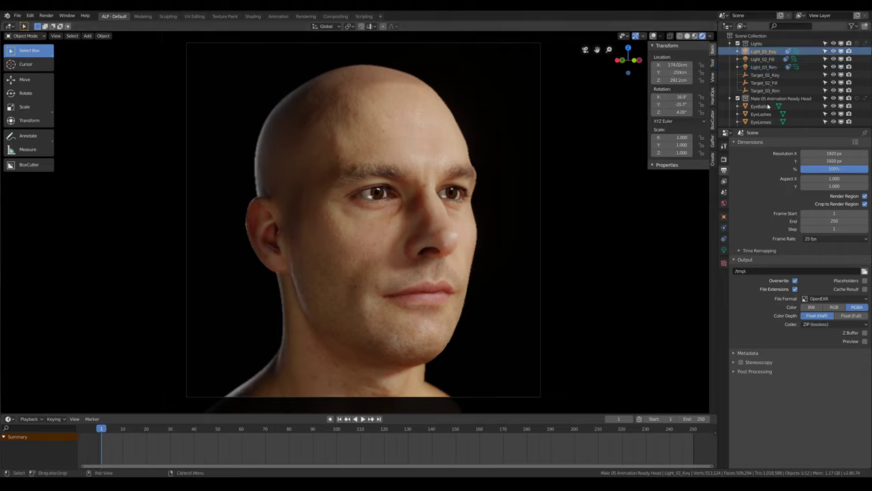
pyautogui.click(763, 59)
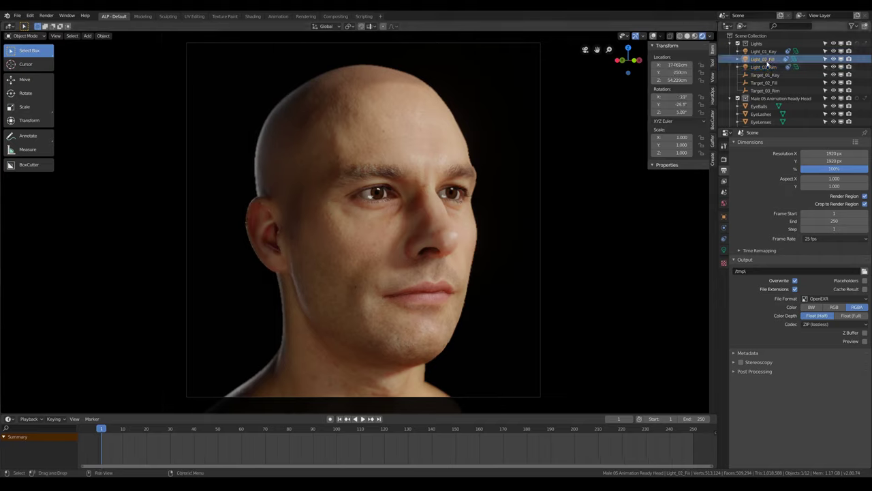
pyautogui.click(724, 251)
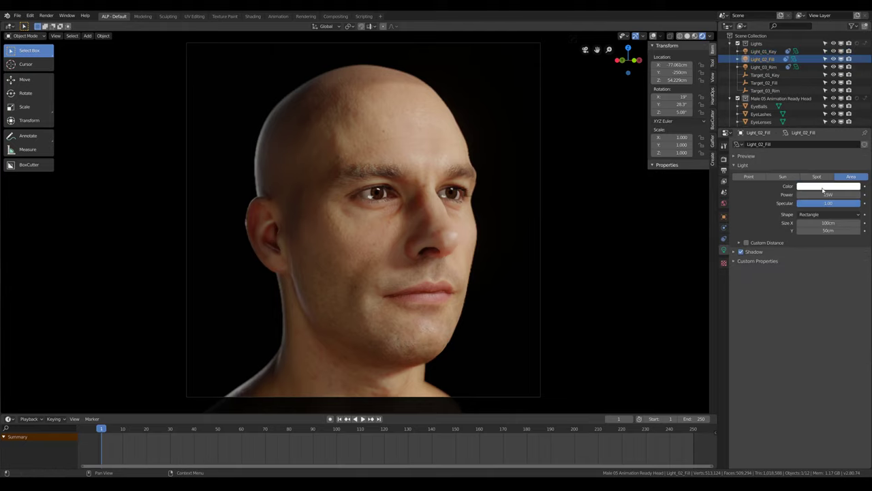
pyautogui.click(822, 187)
pyautogui.moveTo(820, 112)
pyautogui.mouseDown()
pyautogui.moveTo(831, 118)
pyautogui.moveTo(824, 99)
pyautogui.mouseUp()
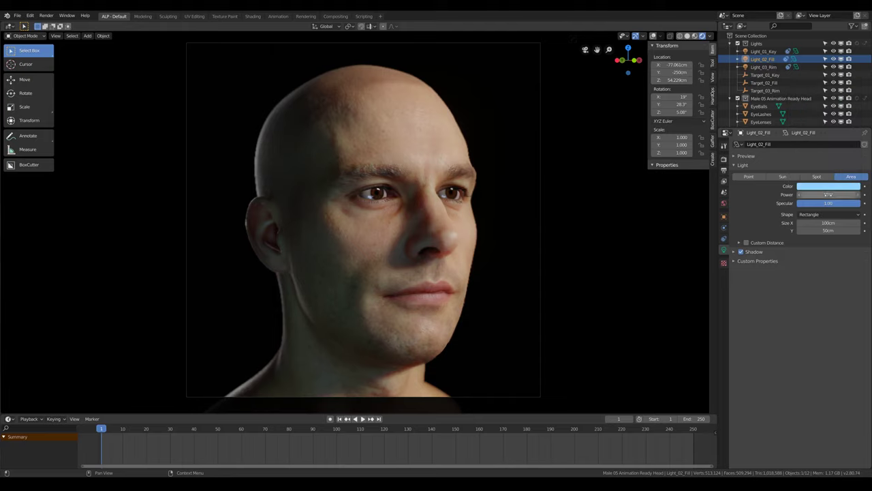
# Set the fill light's power to 20W and its size to 134 cm by 50 cm.
pyautogui.moveTo(828, 194); pyautogui.dragTo(845, 194)
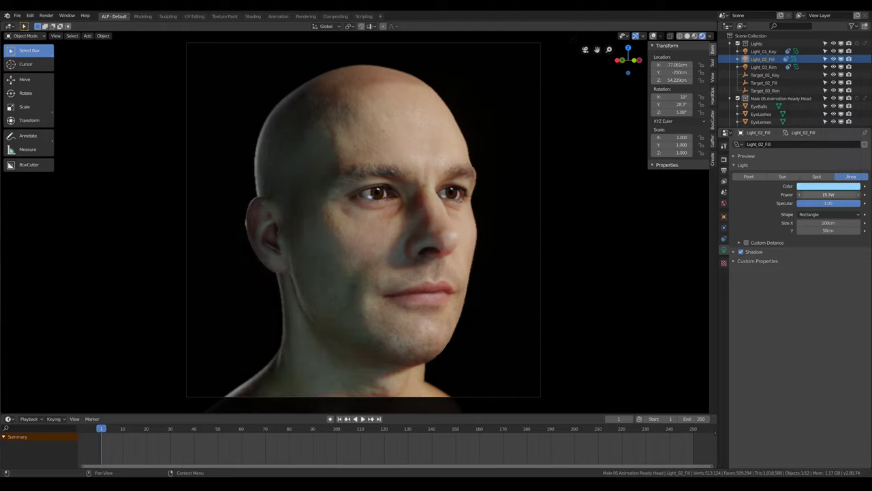
pyautogui.moveTo(828, 194); pyautogui.dragTo(823, 194)
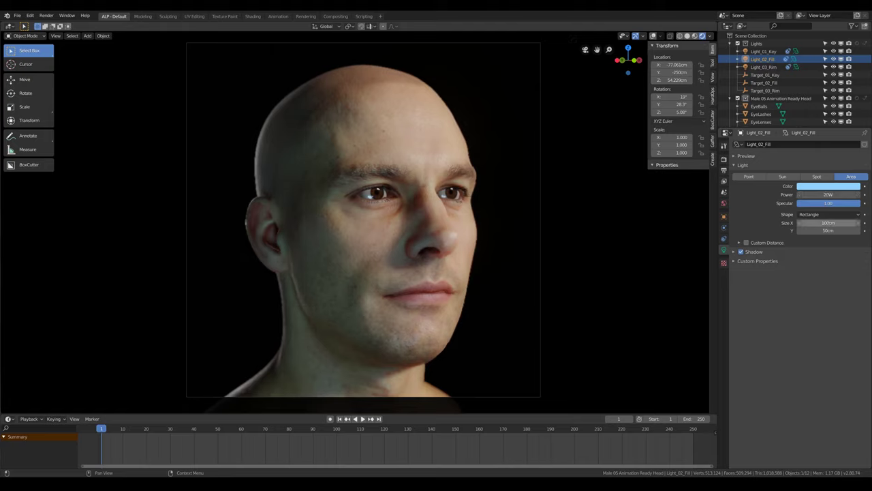
pyautogui.moveTo(828, 223); pyautogui.dragTo(811, 223)
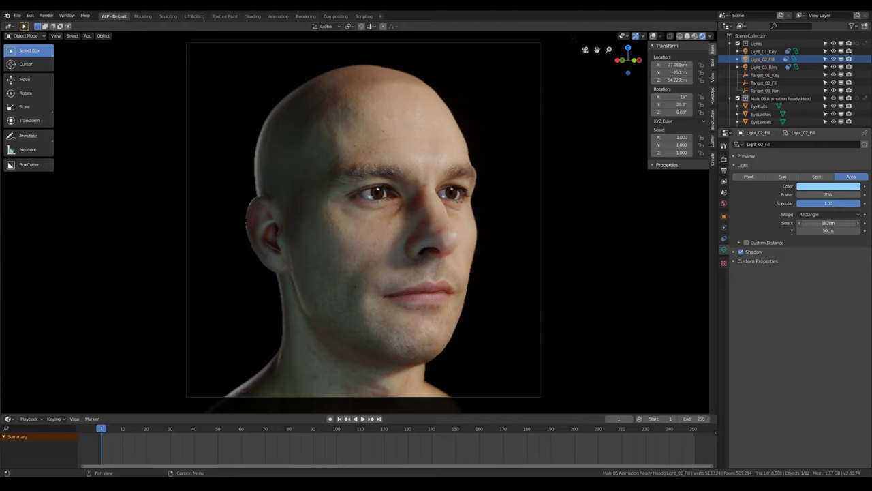
pyautogui.moveTo(828, 223)
pyautogui.mouseDown()
pyautogui.moveTo(845, 223)
pyautogui.moveTo(814, 223)
pyautogui.moveTo(849, 230)
pyautogui.moveTo(805, 231)
pyautogui.moveTo(842, 230)
pyautogui.moveTo(830, 231)
pyautogui.mouseUp()
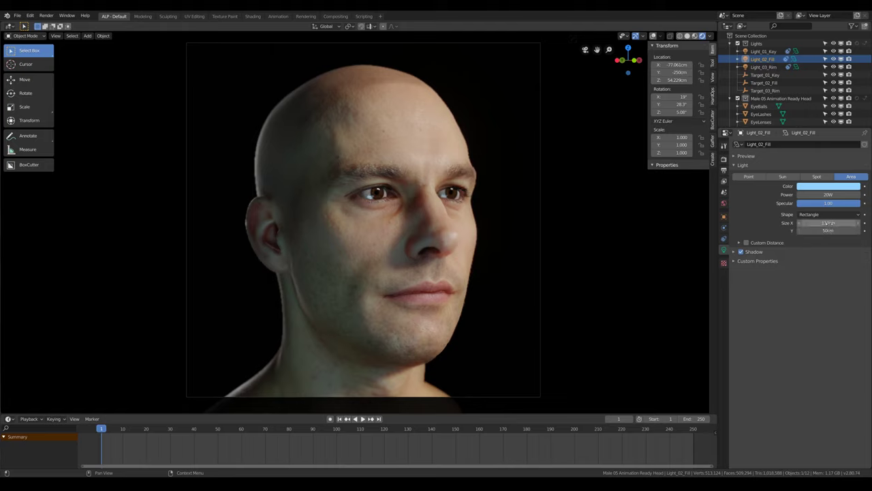
# Give Light_01_Key a pale peach colour (hue 0.101, saturation 0.274).
pyautogui.click(765, 52)
pyautogui.click(829, 186)
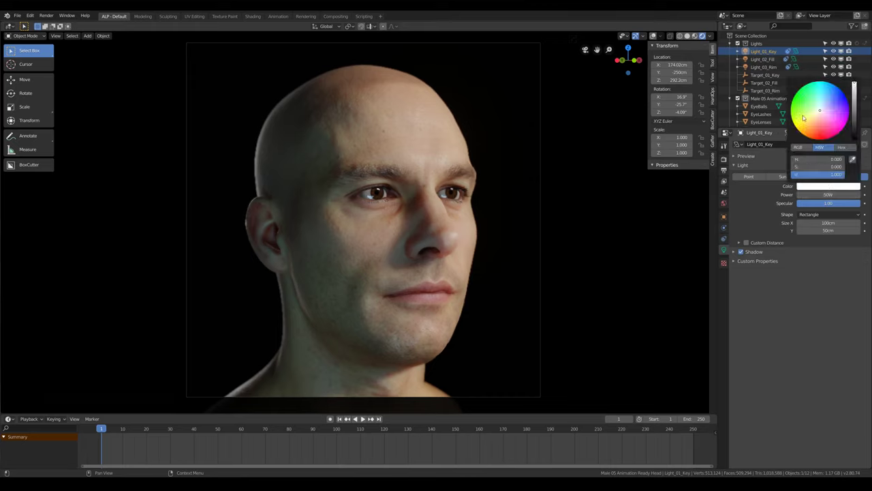
pyautogui.moveTo(820, 115); pyautogui.dragTo(816, 122)
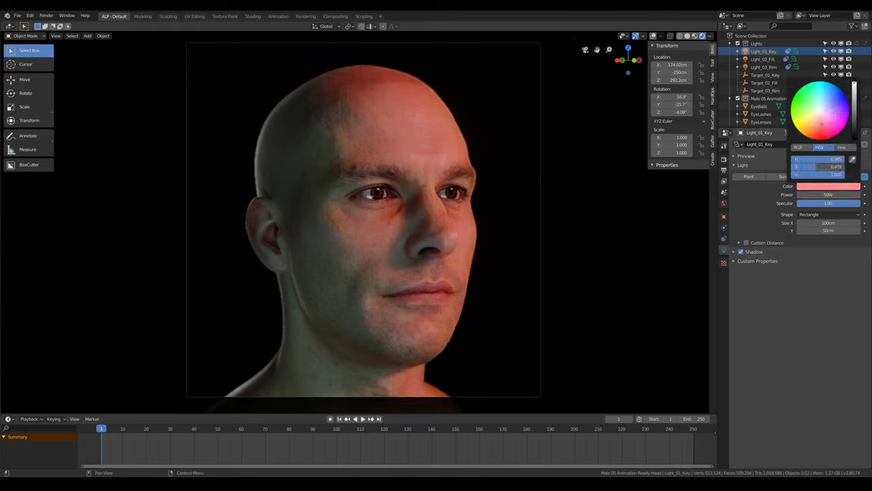
pyautogui.moveTo(815, 122)
pyautogui.mouseDown()
pyautogui.moveTo(826, 138)
pyautogui.moveTo(832, 107)
pyautogui.mouseUp()
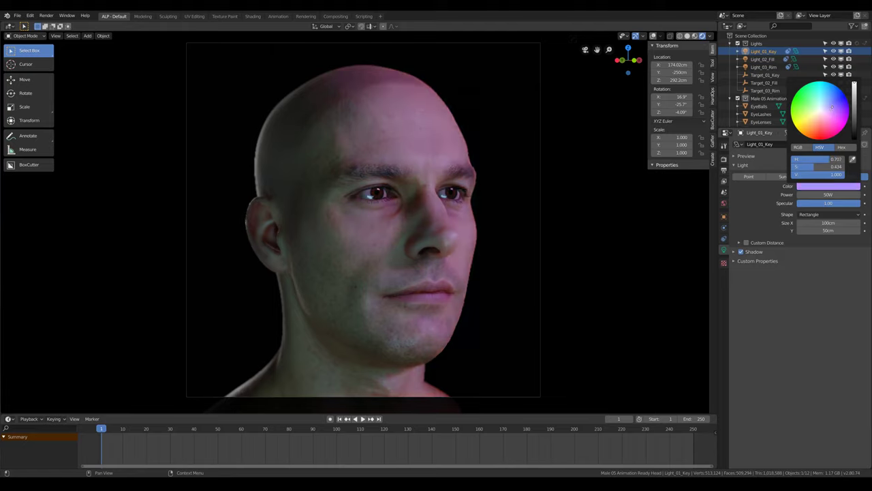
pyautogui.moveTo(827, 101)
pyautogui.mouseDown()
pyautogui.moveTo(817, 95)
pyautogui.moveTo(799, 128)
pyautogui.moveTo(827, 119)
pyautogui.mouseUp()
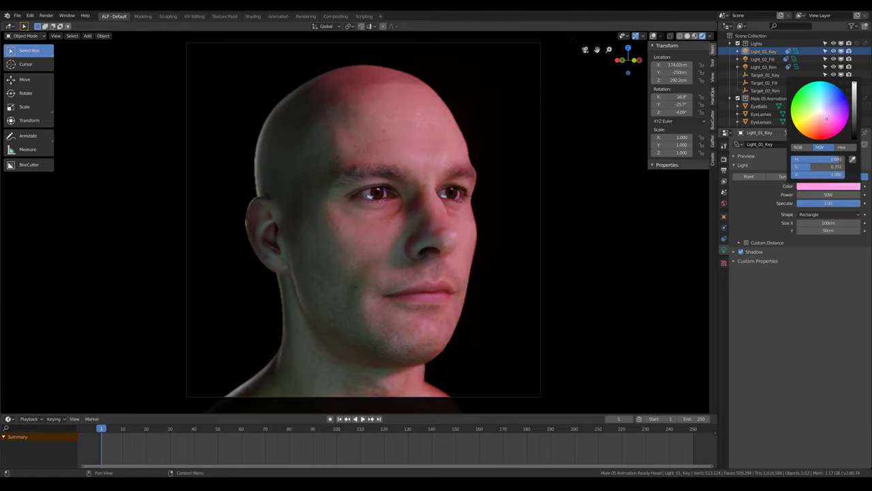
pyautogui.moveTo(827, 119); pyautogui.dragTo(813, 120)
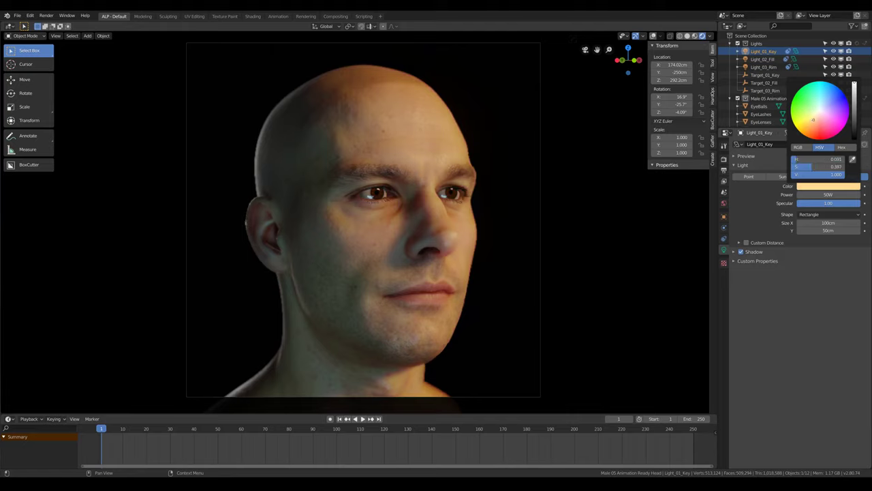
pyautogui.moveTo(813, 120); pyautogui.dragTo(817, 117)
# Tint Light_03_Rim red.
pyautogui.click(767, 67)
pyautogui.click(828, 187)
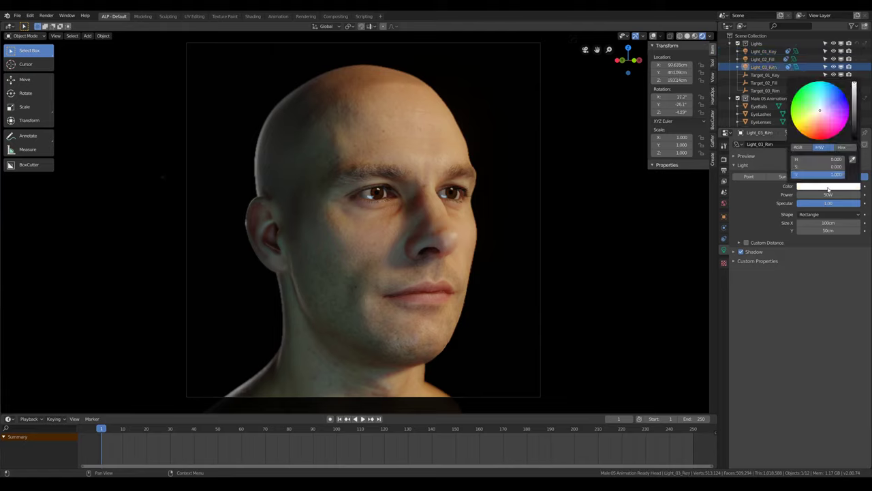
pyautogui.moveTo(822, 123); pyautogui.dragTo(820, 129)
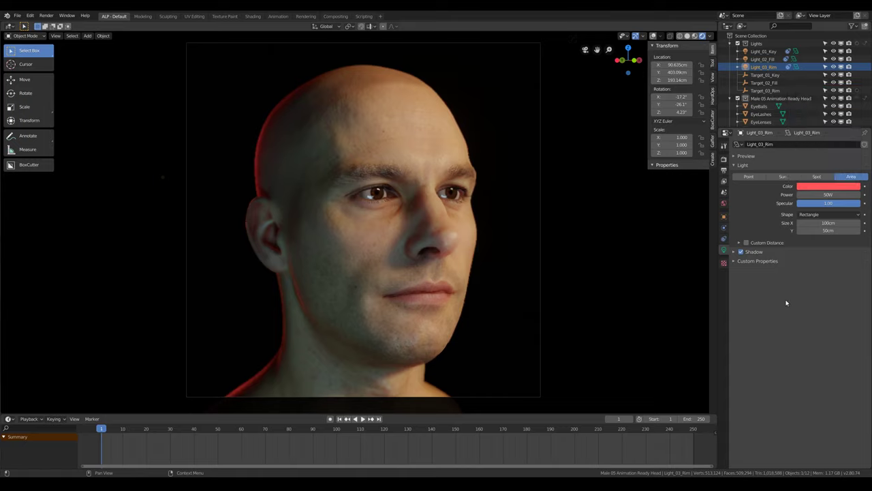
# Shift the rim light −257 cm along global X.
pyautogui.press('g')
pyautogui.press('x')
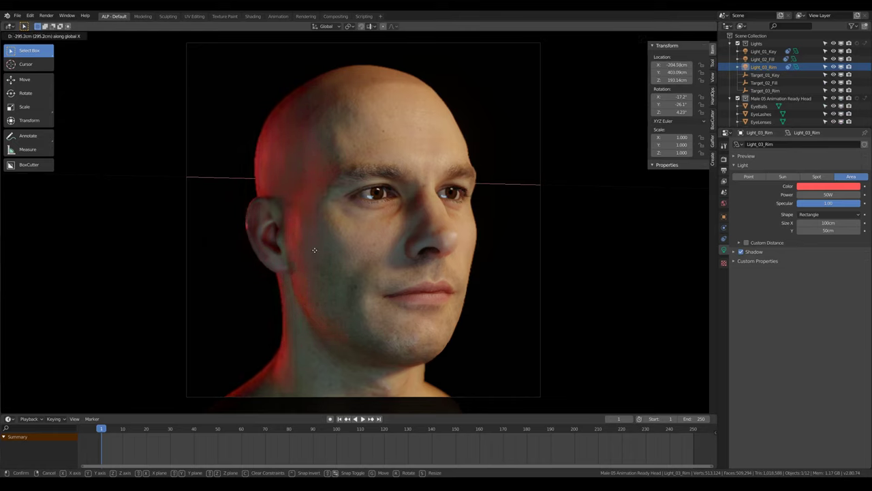
pyautogui.click(444, 261)
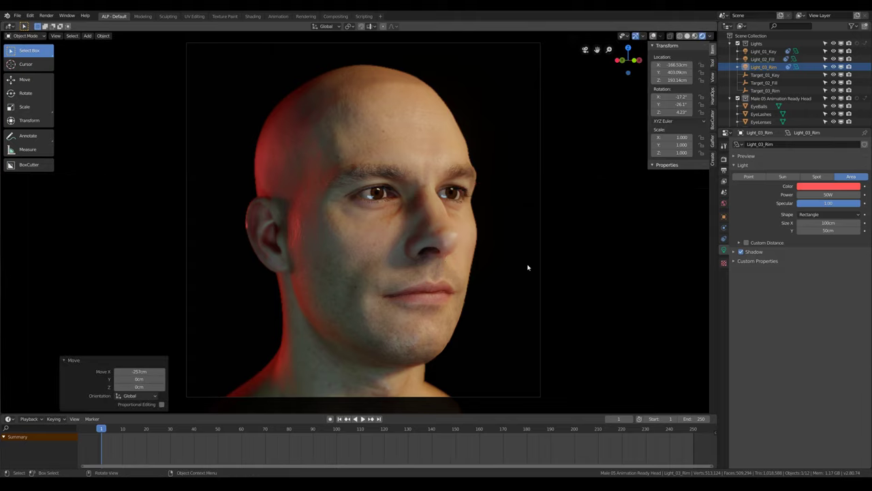
pyautogui.click(771, 59)
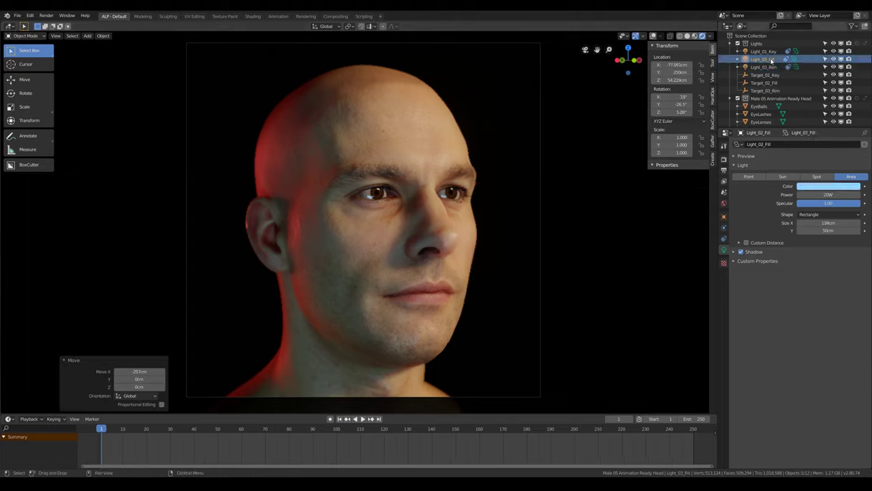
pyautogui.press('g')
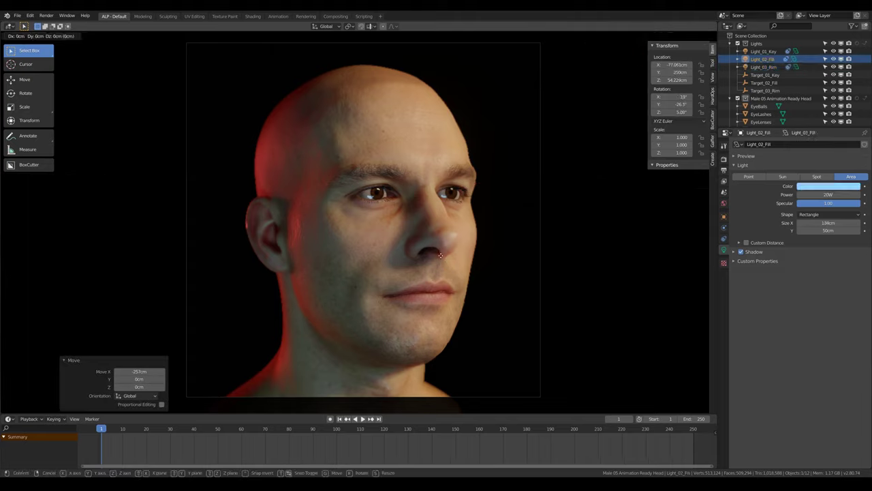
pyautogui.press('z')
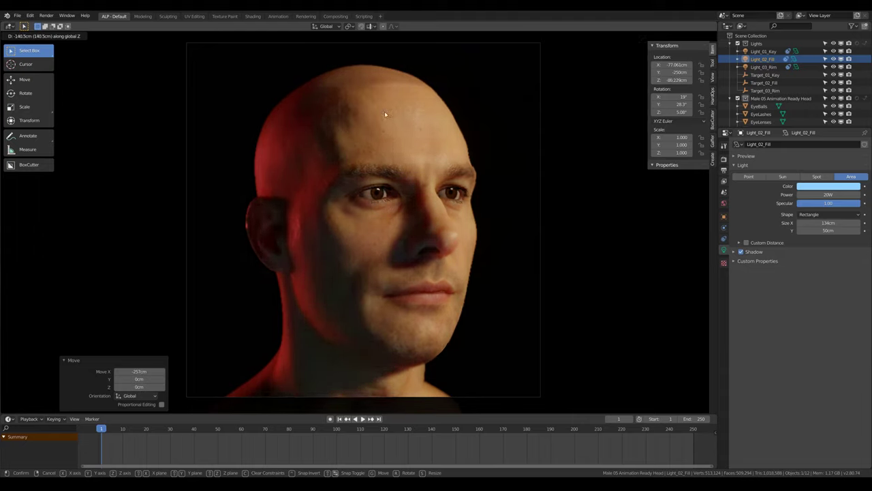
pyautogui.press('Escape')
pyautogui.press('g')
pyautogui.press('x')
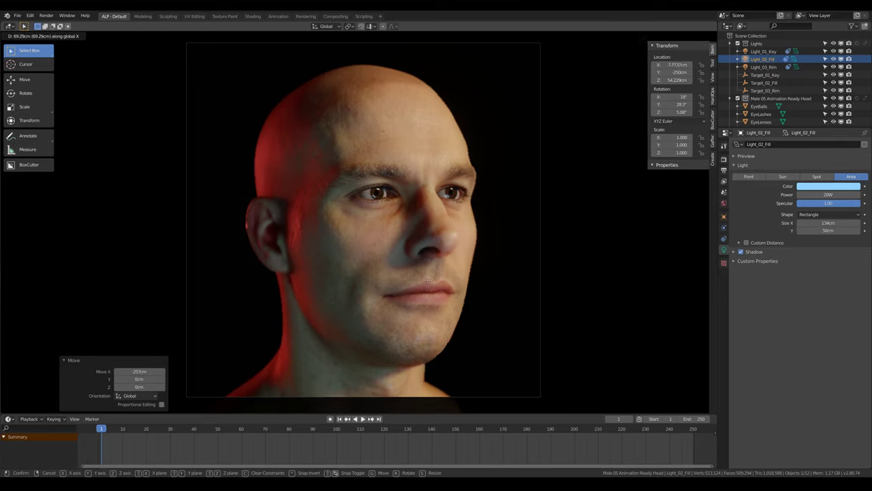
pyautogui.click(203, 257)
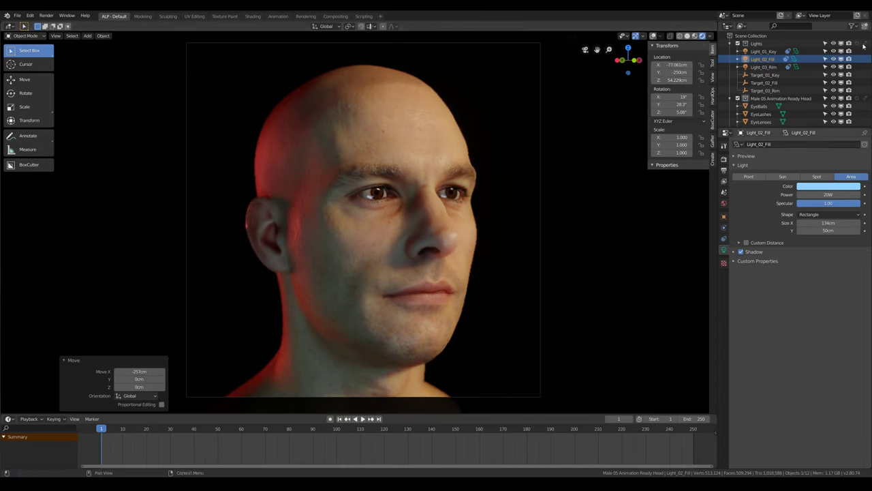
# Change Light_01_Key's colour to light blue.
pyautogui.click(764, 52)
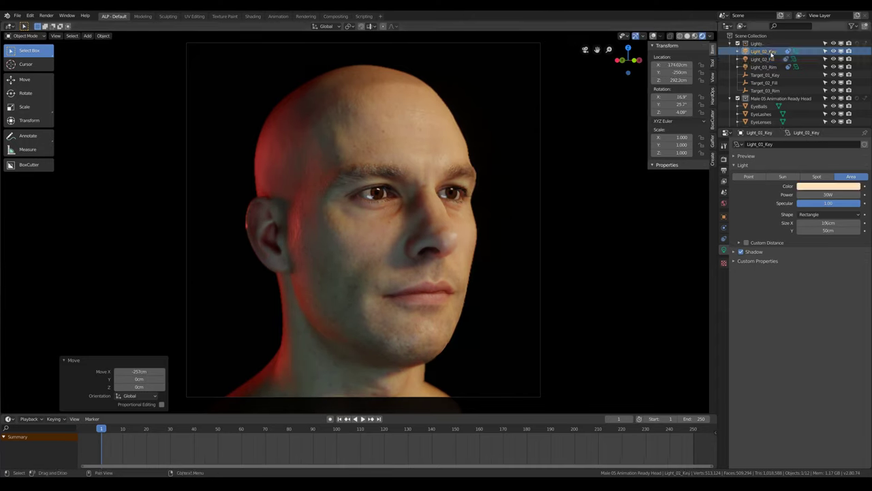
pyautogui.click(831, 187)
pyautogui.click(828, 109)
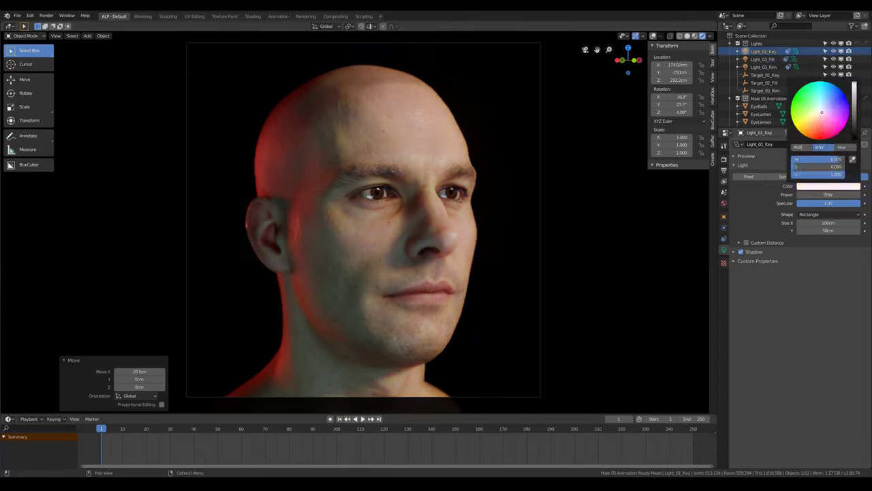
pyautogui.moveTo(828, 109)
pyautogui.mouseDown()
pyautogui.moveTo(815, 101)
pyautogui.moveTo(825, 98)
pyautogui.mouseUp()
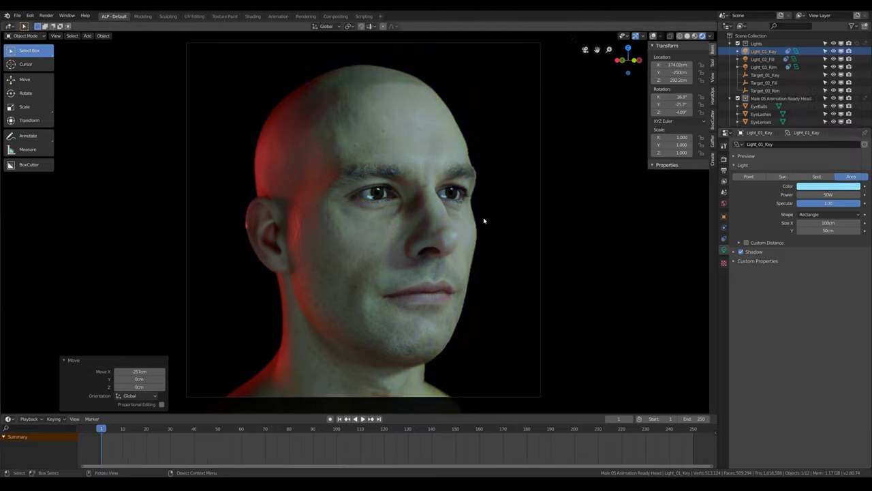
# Raise the key light to Z 379.14 cm and boost its power above 50W.
pyautogui.press('g')
pyautogui.press('x')
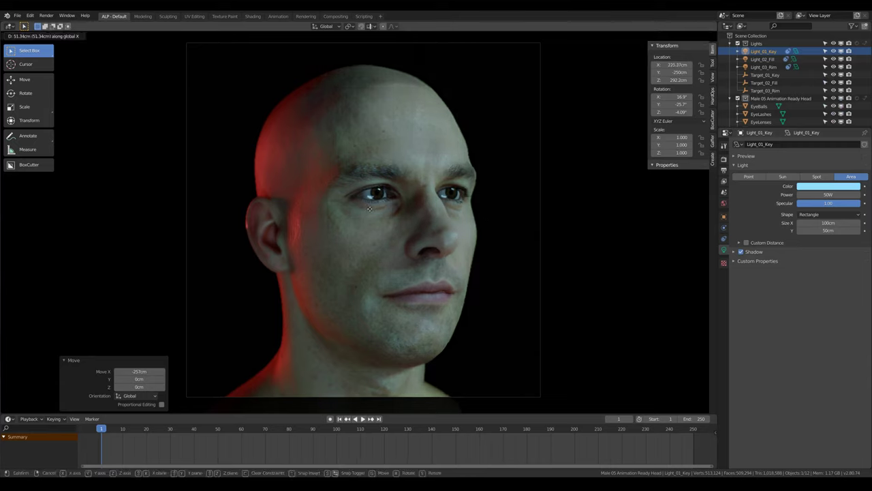
pyautogui.press('Escape')
pyautogui.press('g')
pyautogui.press('z')
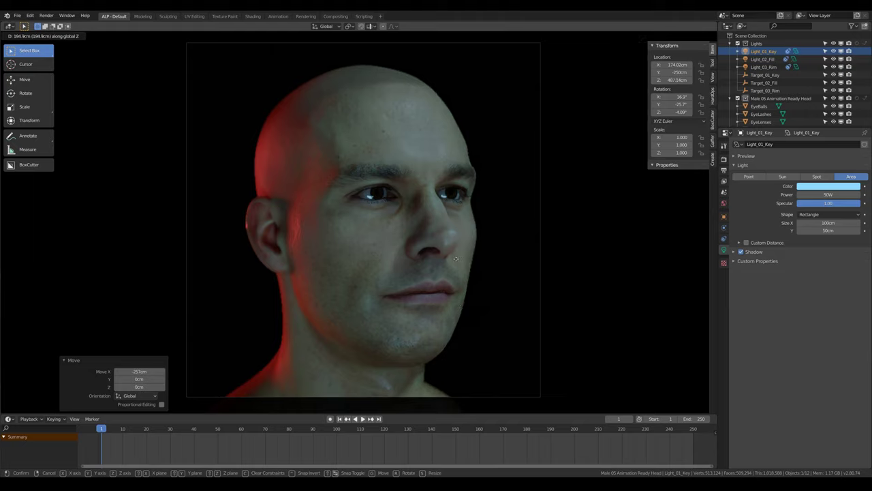
pyautogui.click(440, 362)
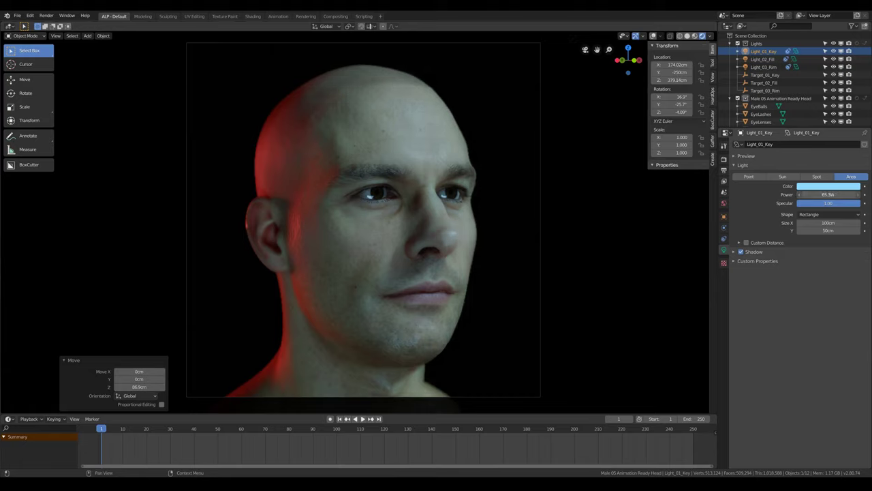
pyautogui.moveTo(829, 195); pyautogui.dragTo(845, 195)
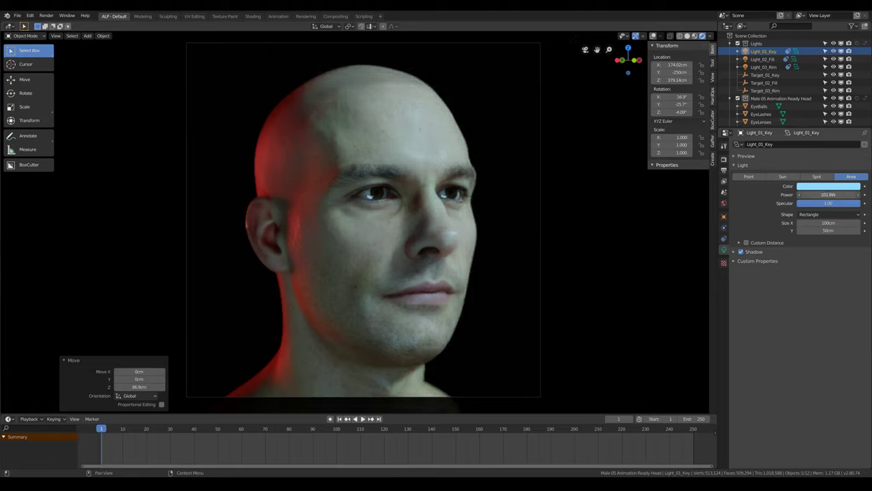
pyautogui.click(762, 59)
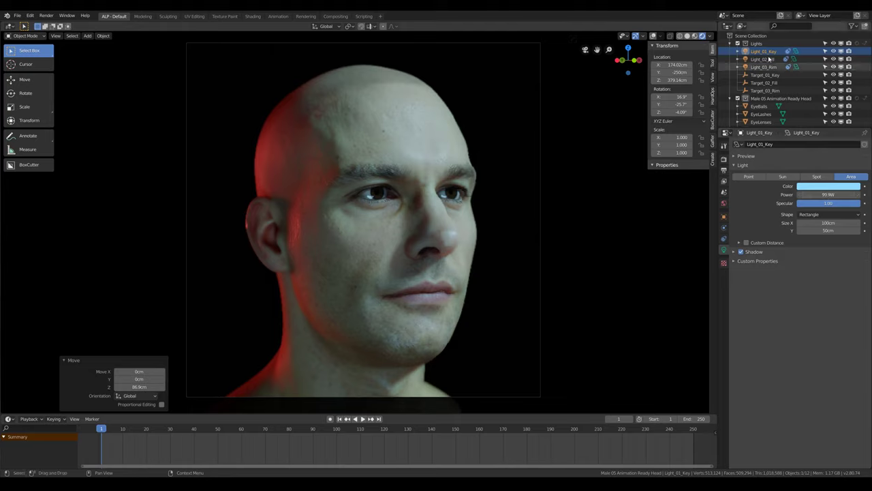
# Make the fill light pale peach and lower its power to 11.2W.
pyautogui.click(827, 187)
pyautogui.click(814, 117)
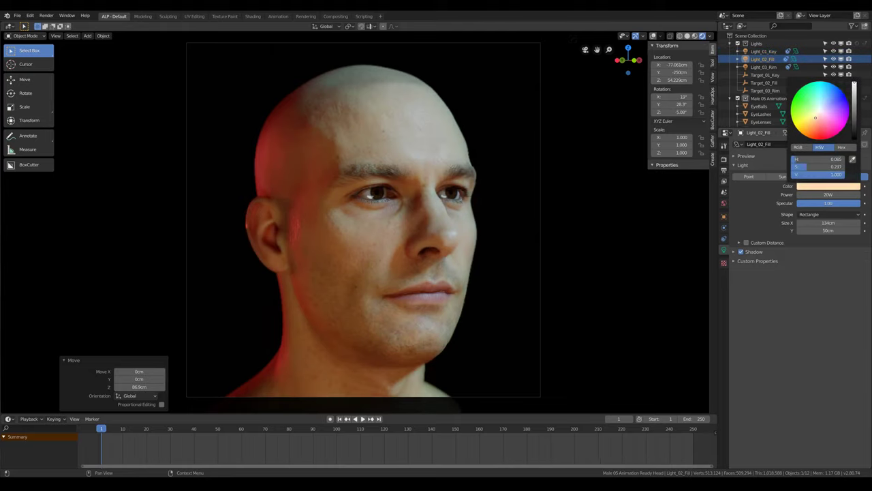
pyautogui.moveTo(818, 117)
pyautogui.mouseDown()
pyautogui.moveTo(827, 120)
pyautogui.moveTo(812, 107)
pyautogui.moveTo(820, 99)
pyautogui.mouseUp()
pyautogui.moveTo(819, 100)
pyautogui.mouseDown()
pyautogui.moveTo(817, 120)
pyautogui.moveTo(818, 112)
pyautogui.mouseUp()
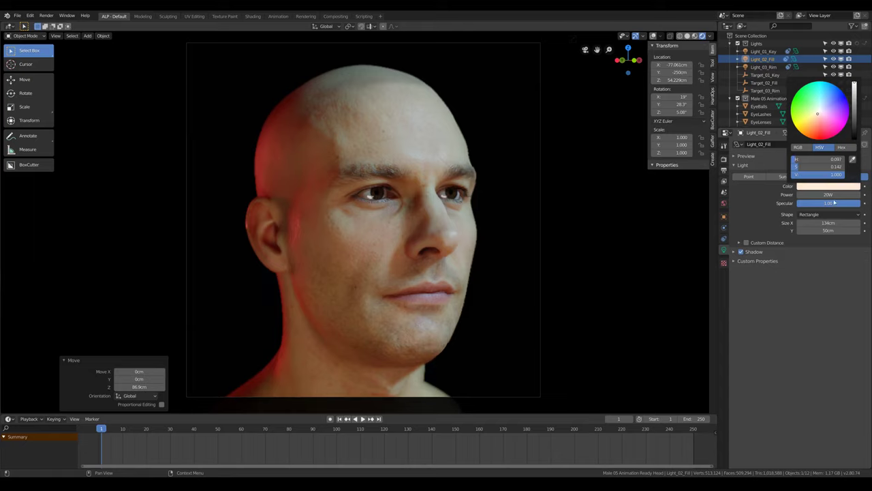
pyautogui.moveTo(834, 195); pyautogui.dragTo(802, 195)
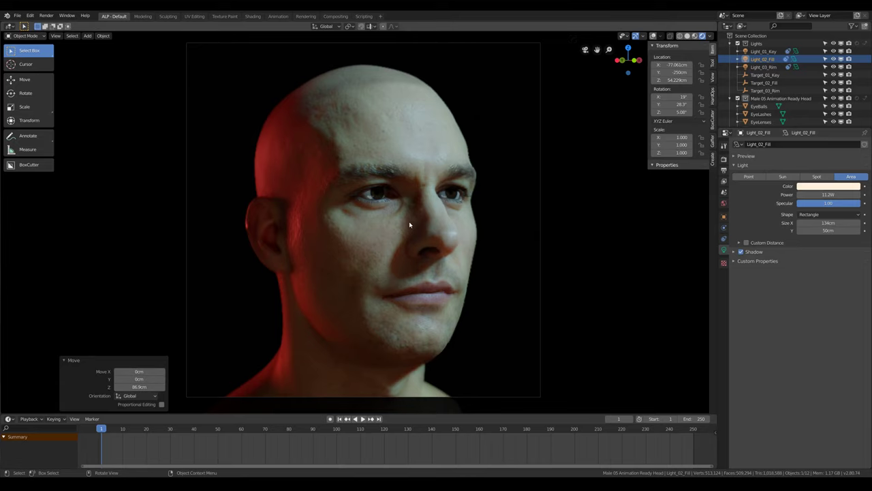
# Move the fill light vertically to Z 54.881 cm, then switch the viewport to Solid shading.
pyautogui.press('g')
pyautogui.press('z')
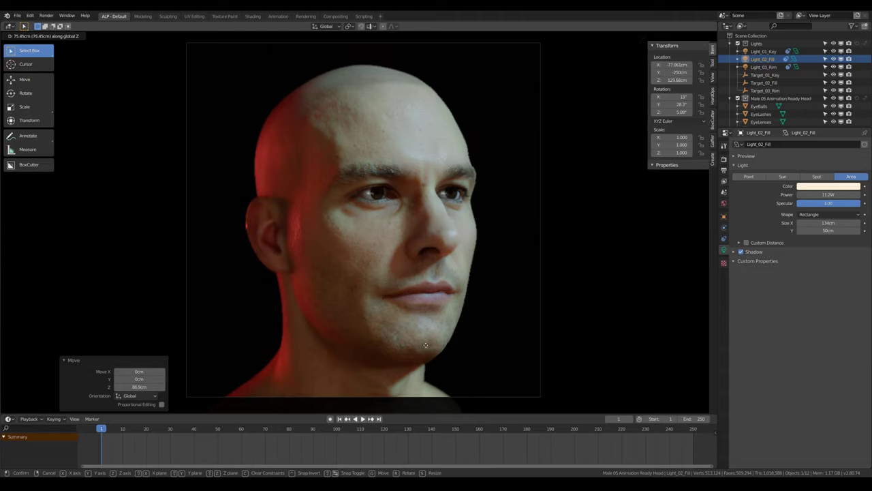
pyautogui.click(436, 223)
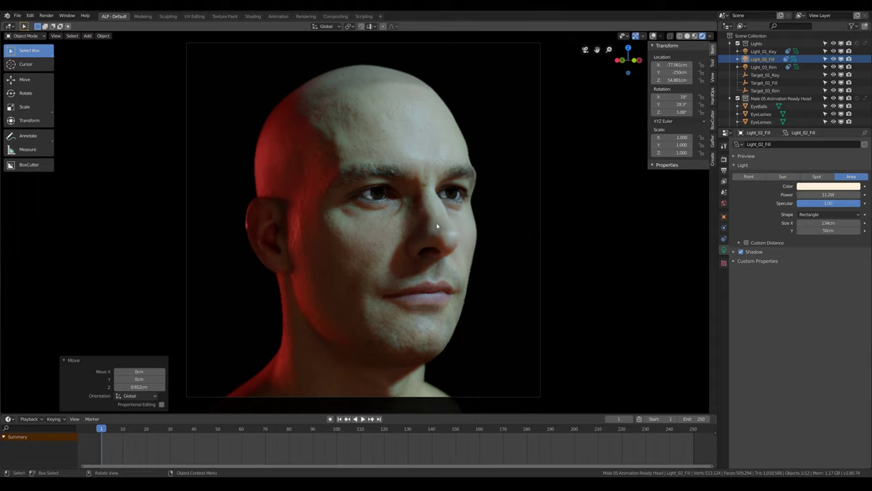
pyautogui.press('z')
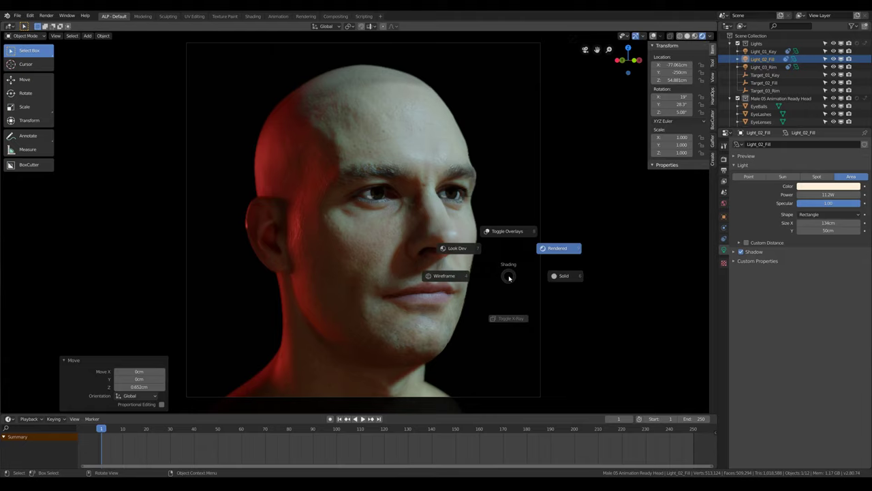
pyautogui.click(575, 278)
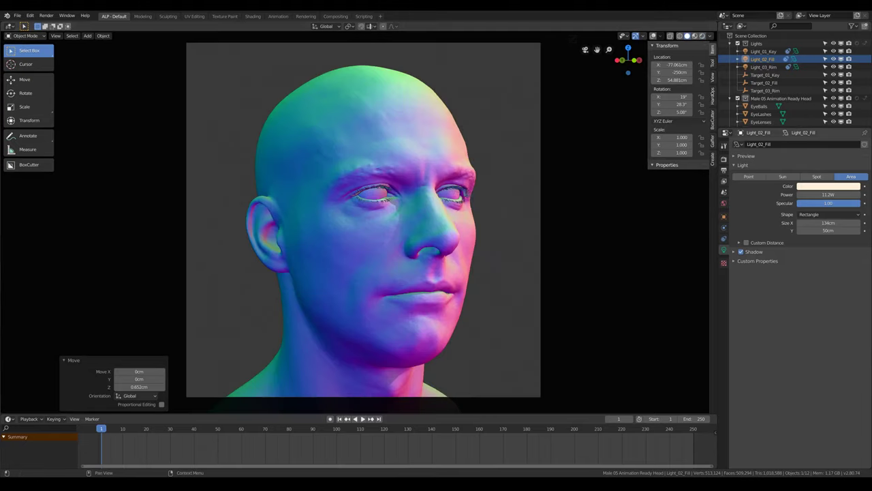